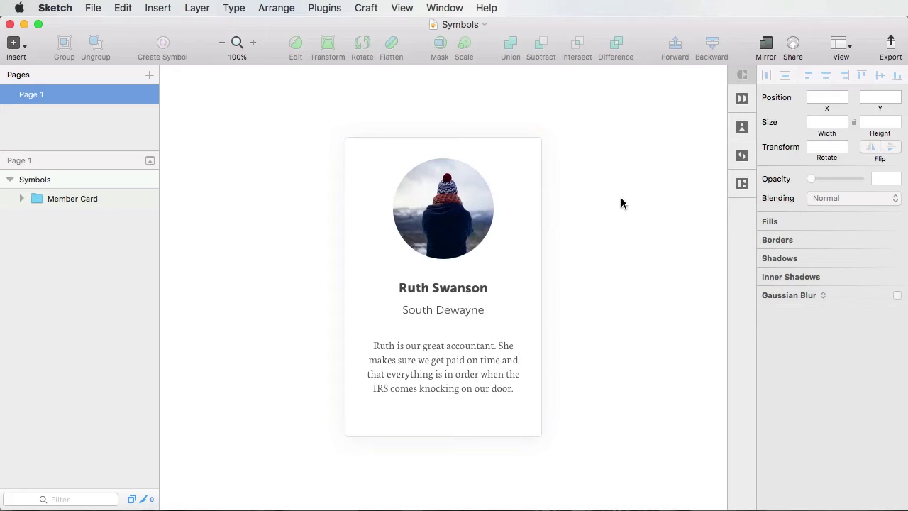
Convert the Member Card group into a 'Member Card' symbol sent to the Symbols page, and save
click(418, 145)
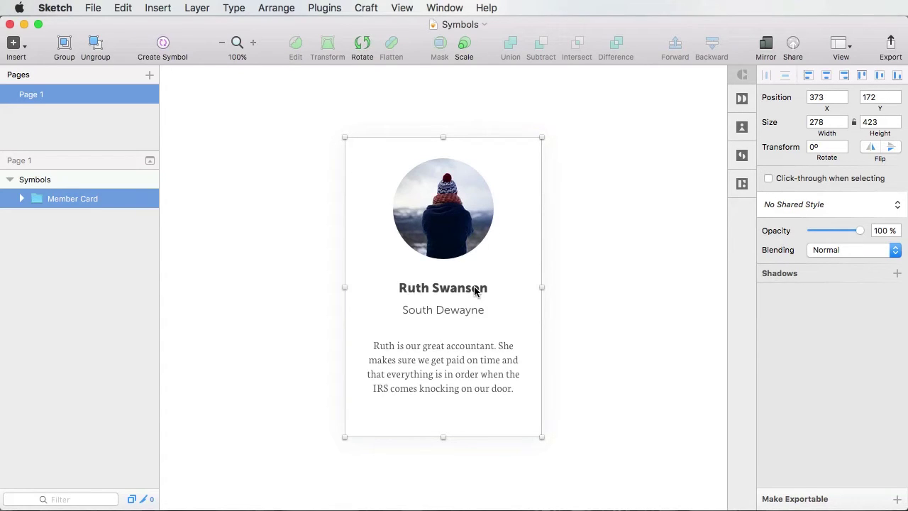
double_click(429, 359)
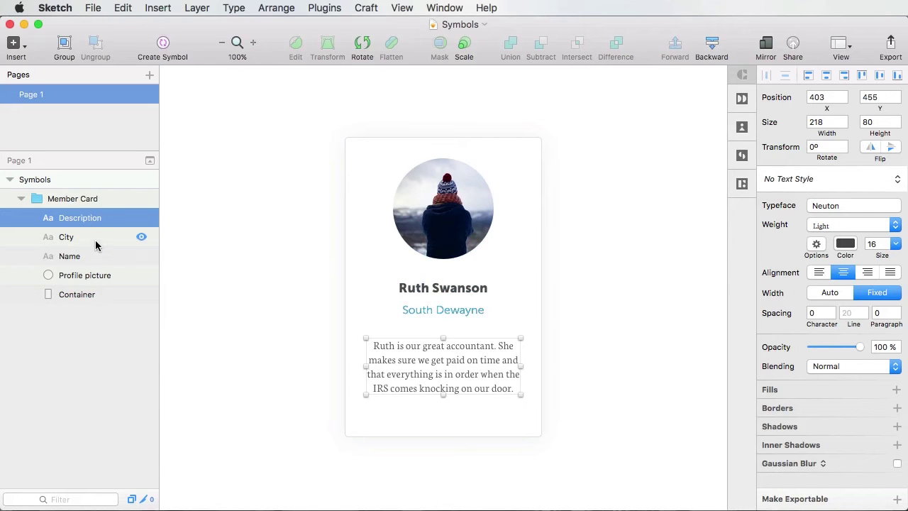
click(76, 201)
key(Left)
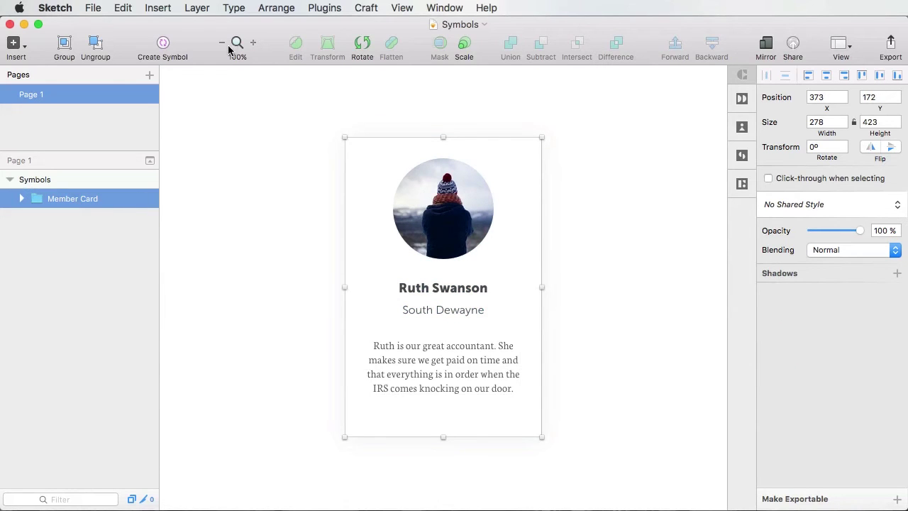
click(165, 47)
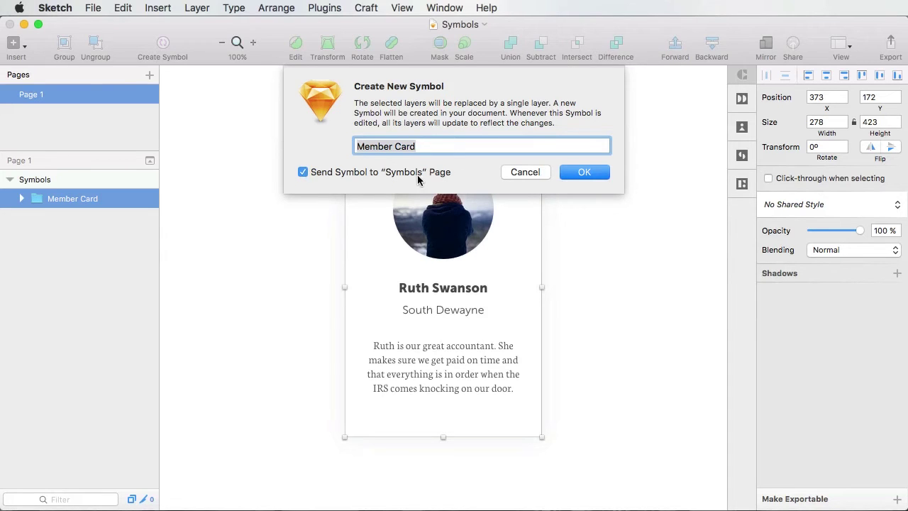
click(582, 172)
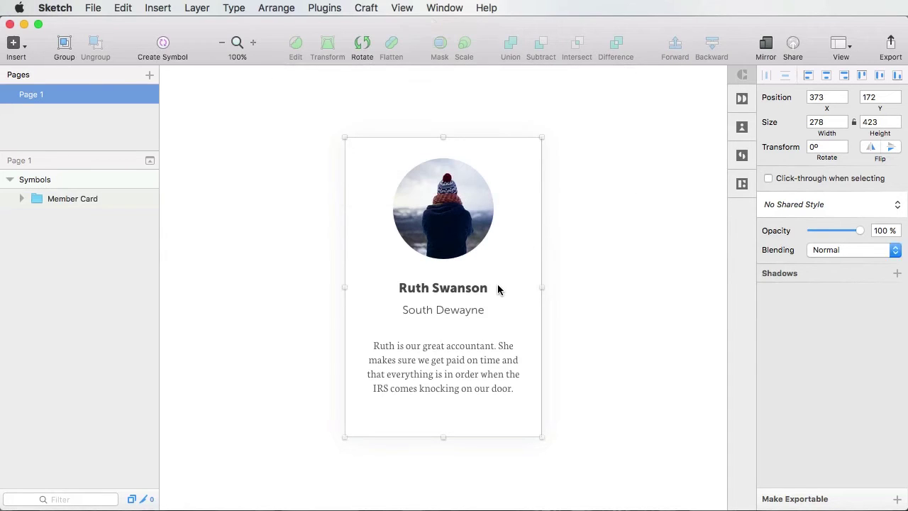
key(super+s)
click(273, 198)
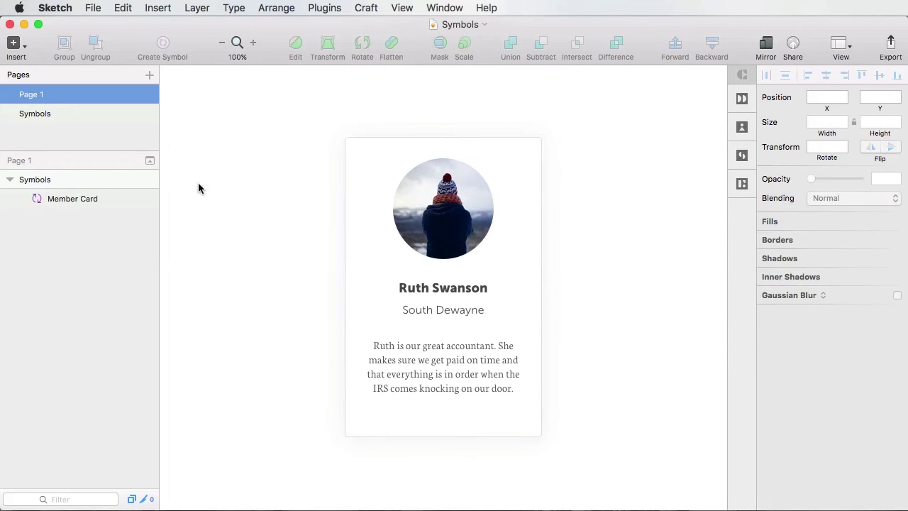
click(48, 115)
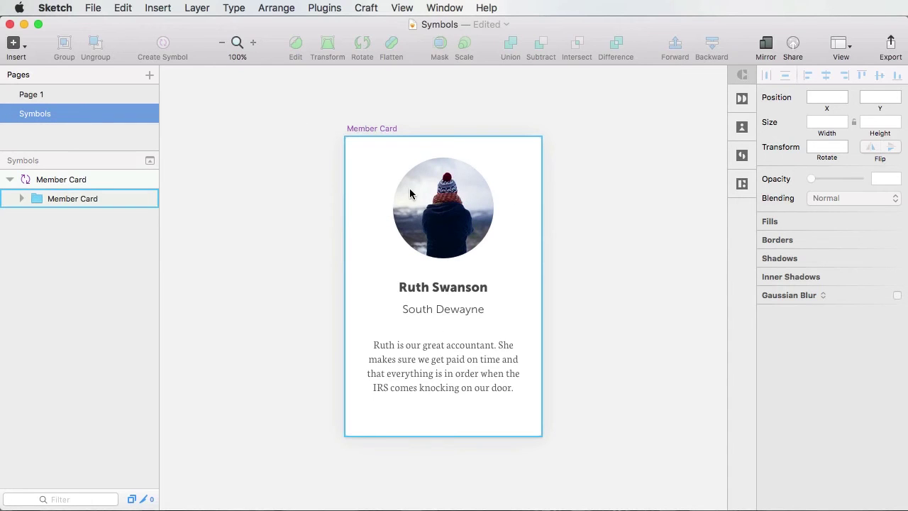
click(428, 287)
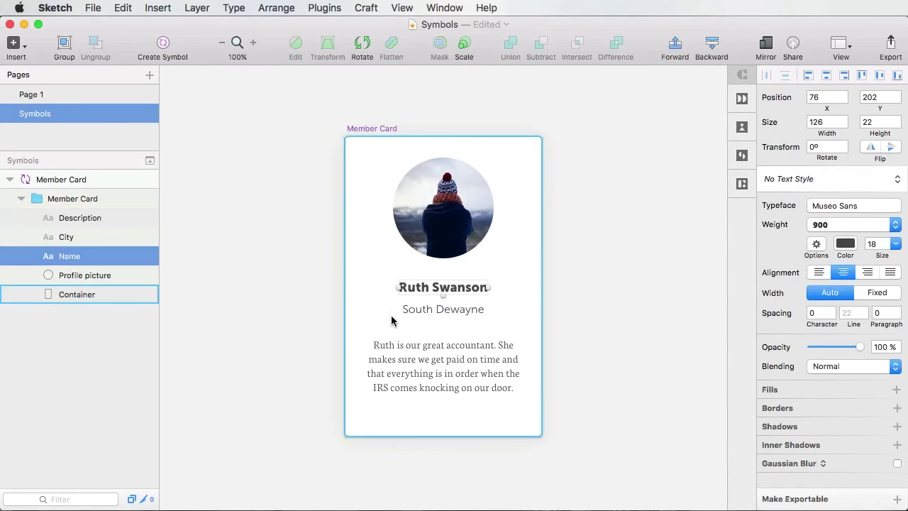
click(454, 288)
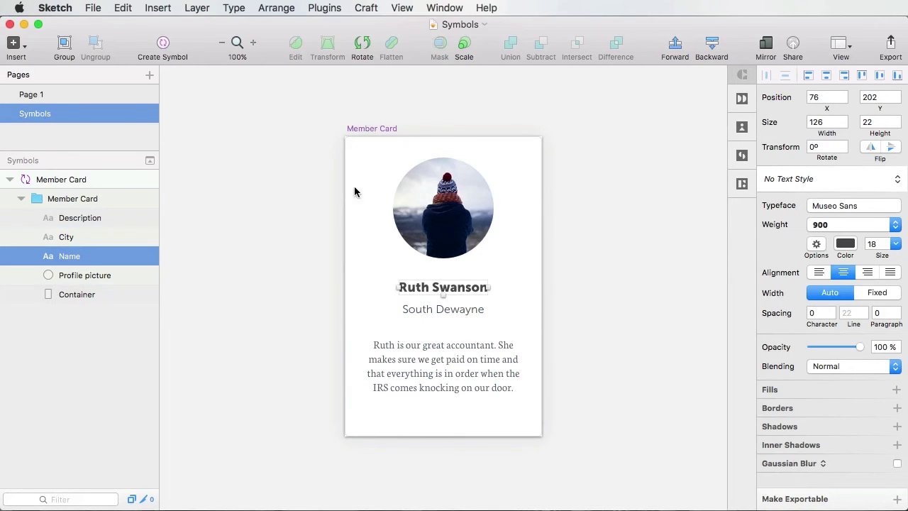
click(71, 97)
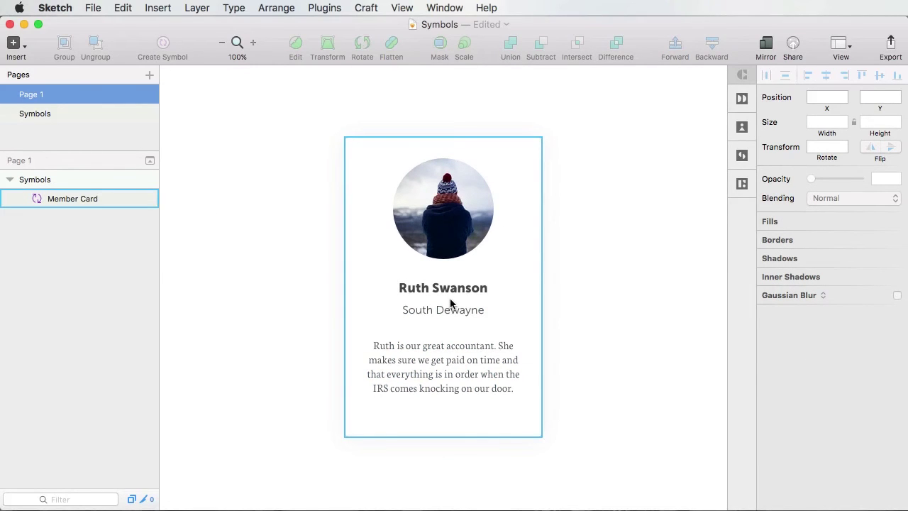
Duplicate the Member Card instance twice so three cards sit side by side, and zoom to fit
click(468, 243)
drag(468, 246, 704, 251)
key(super+d)
click(526, 441)
key(super+1)
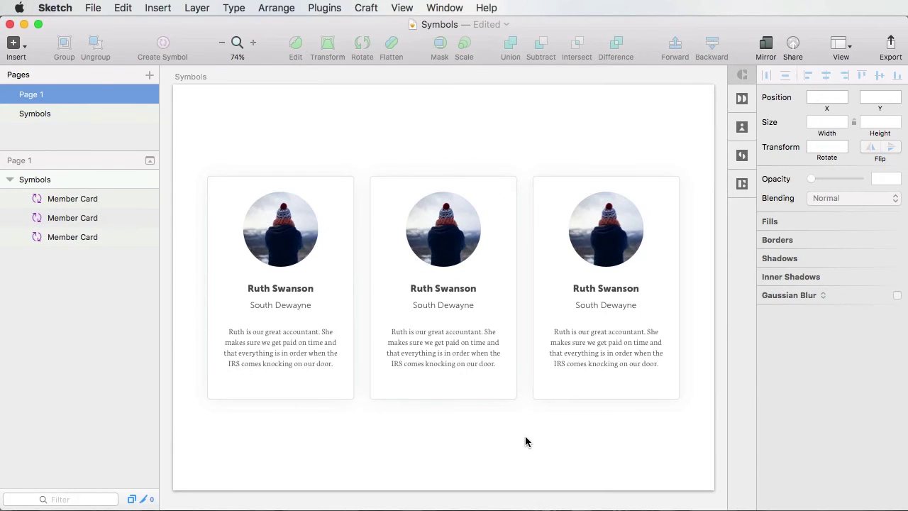
click(316, 348)
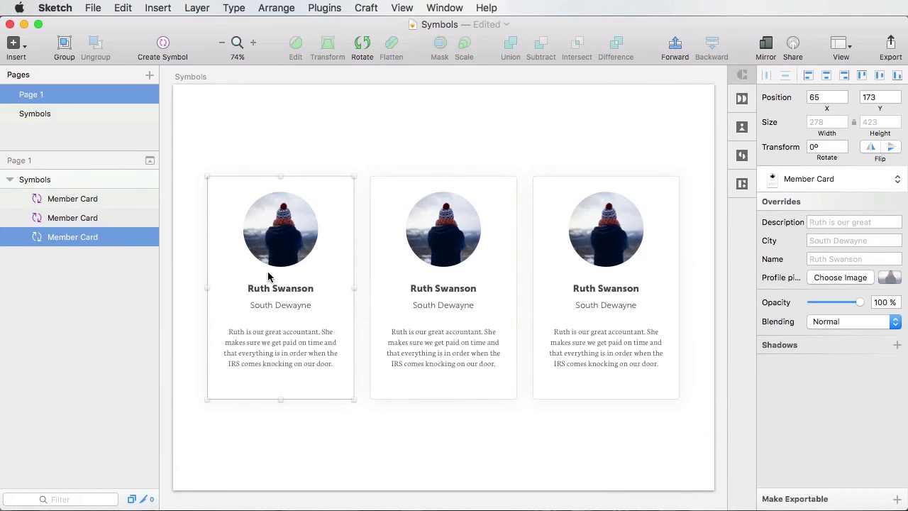
Open the Member Card master and review its Description, City, Name and Profile picture layers
double_click(272, 234)
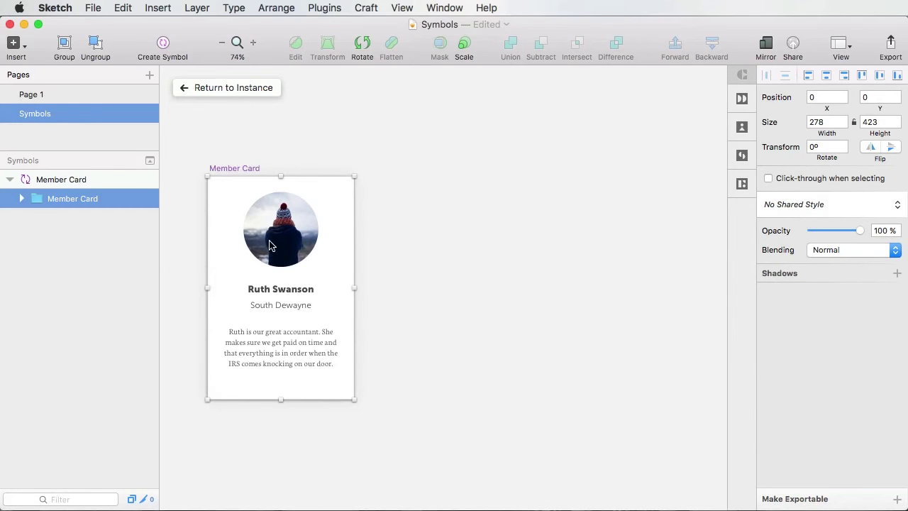
click(21, 198)
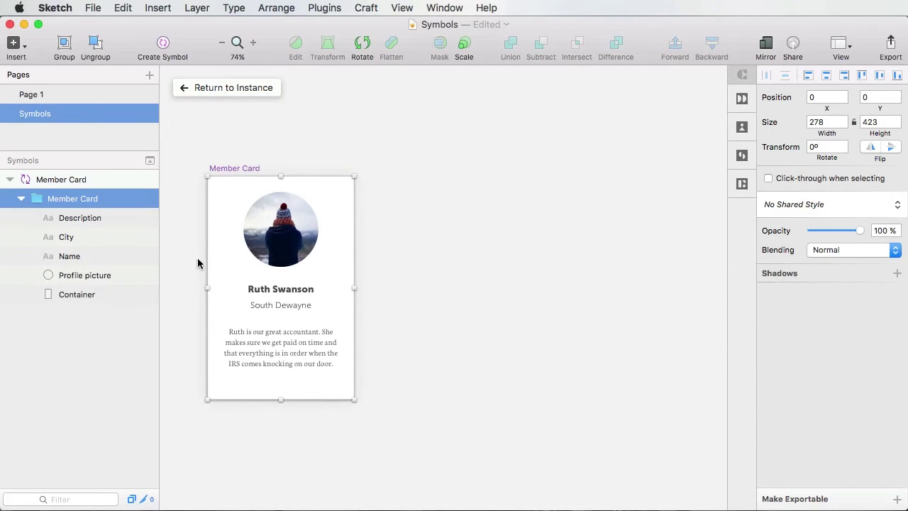
click(71, 220)
click(73, 237)
click(71, 256)
click(79, 276)
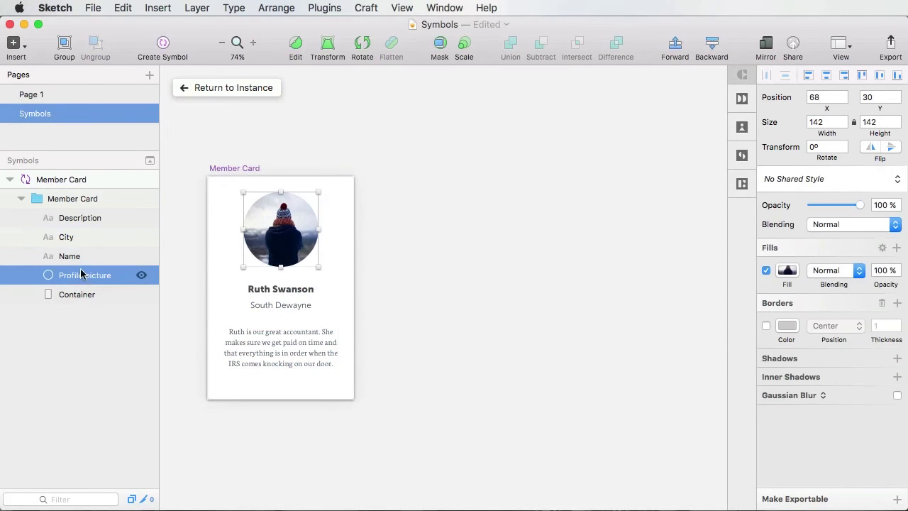
Rename the Description layer to 'Member description', save, and return to the Page 1 cards
double_click(80, 220)
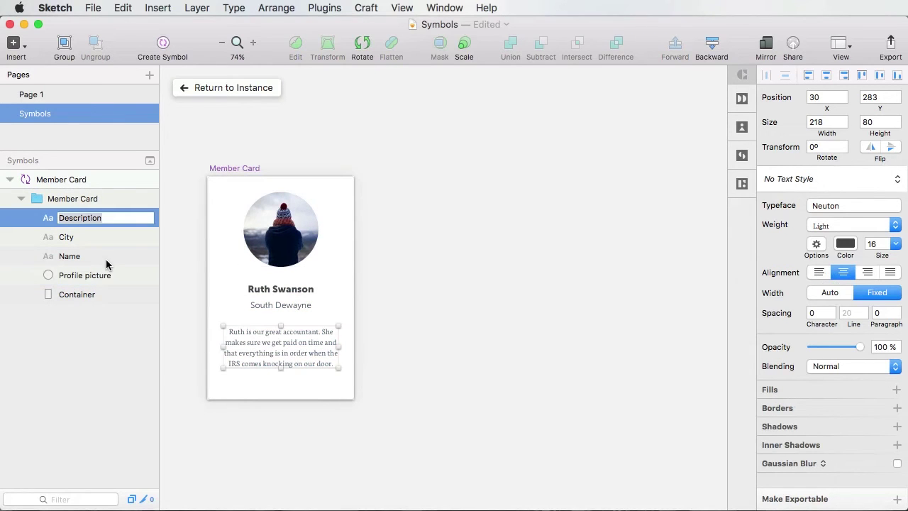
key(Left)
text(Member)
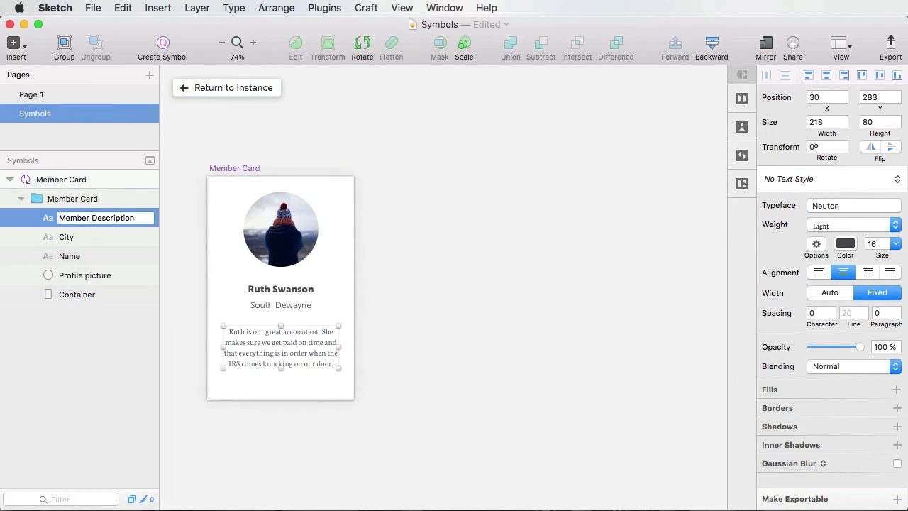
key(BackSpace)
text(d)
key(Return)
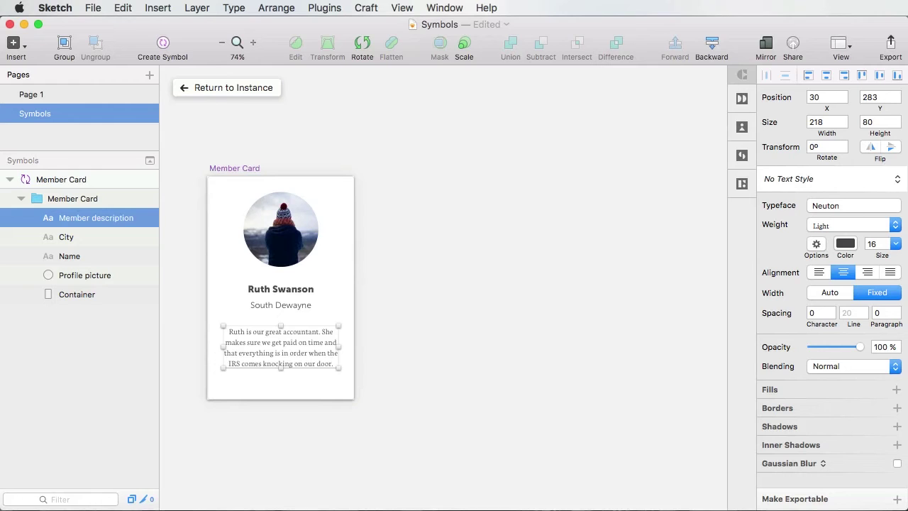
key(super+s)
click(212, 88)
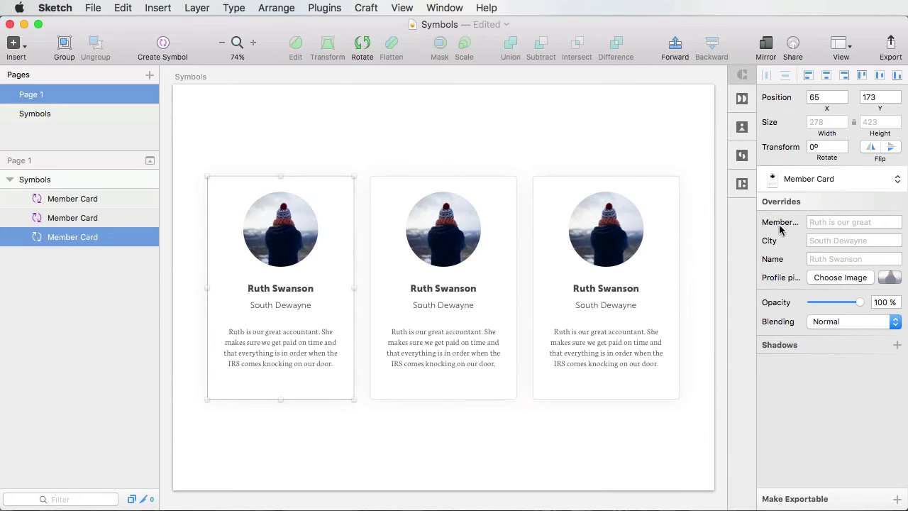
click(443, 248)
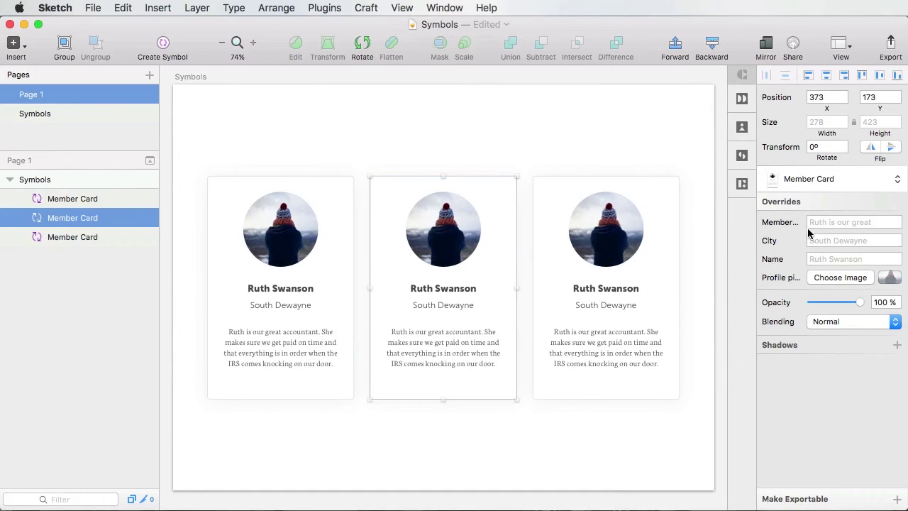
Override the middle card's city with 'Paris' and its name with 'James Smith'
click(836, 221)
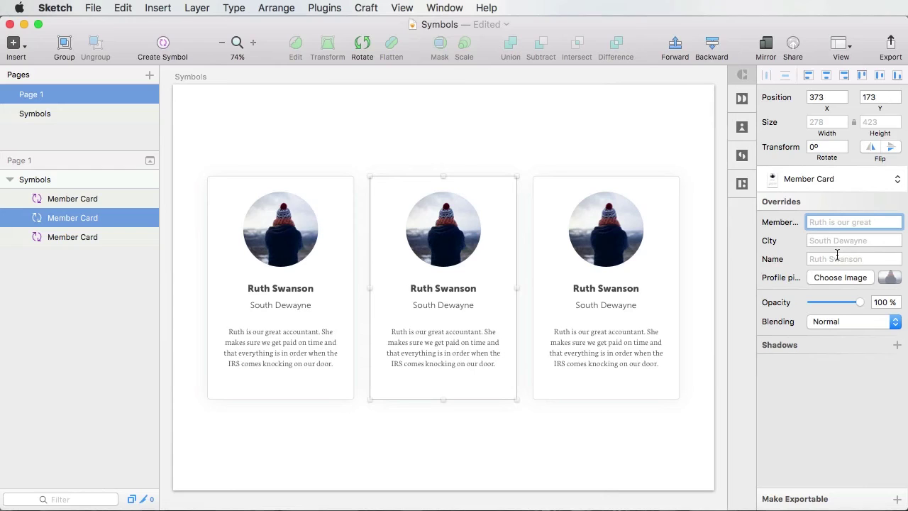
text(James Smith)
key(Return)
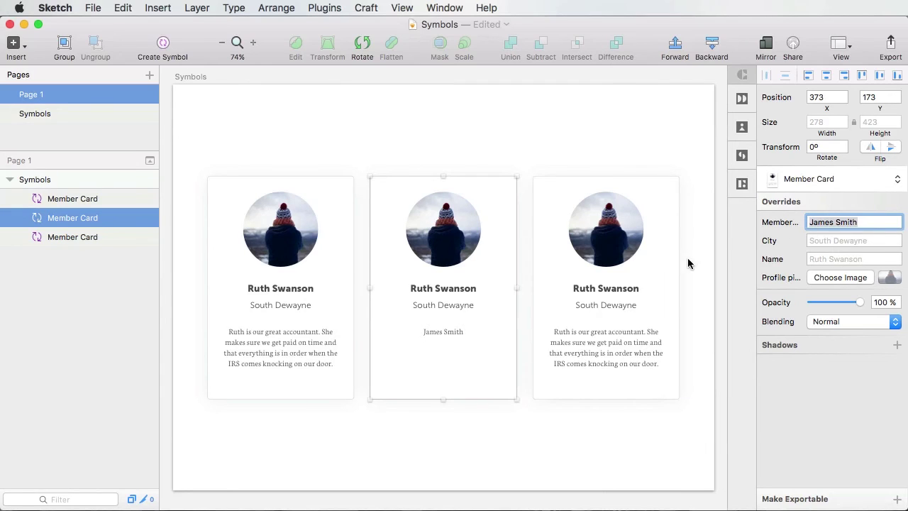
click(823, 240)
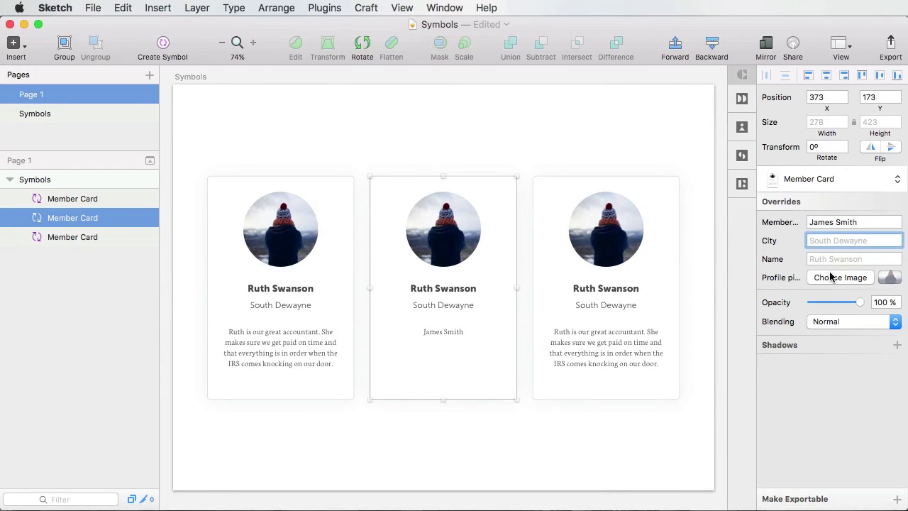
text(Paris)
key(Tab)
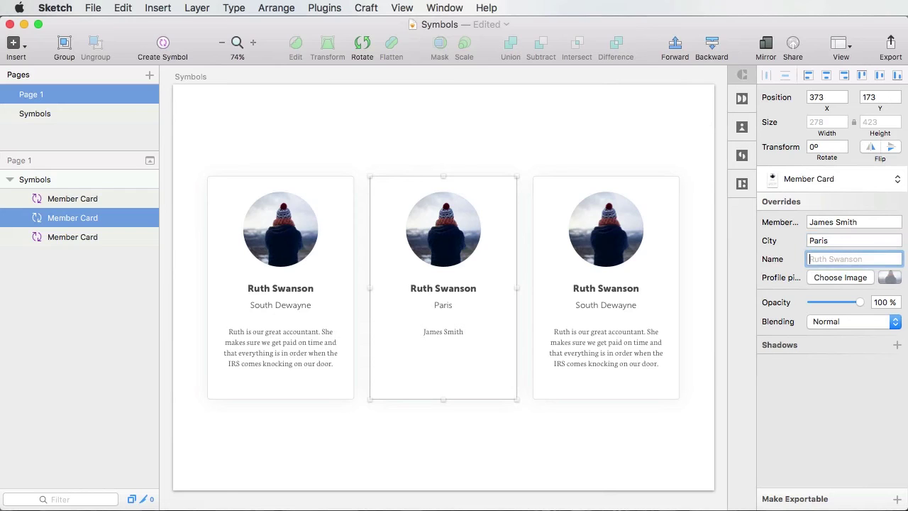
click(854, 222)
key(super+c)
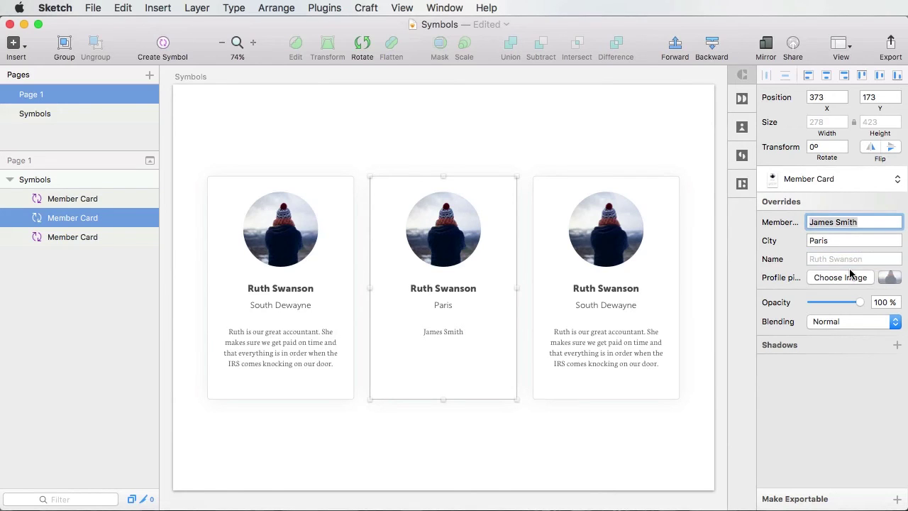
click(851, 259)
key(super+v)
Replace the middle card's description override with 'This is a great description'
click(843, 222)
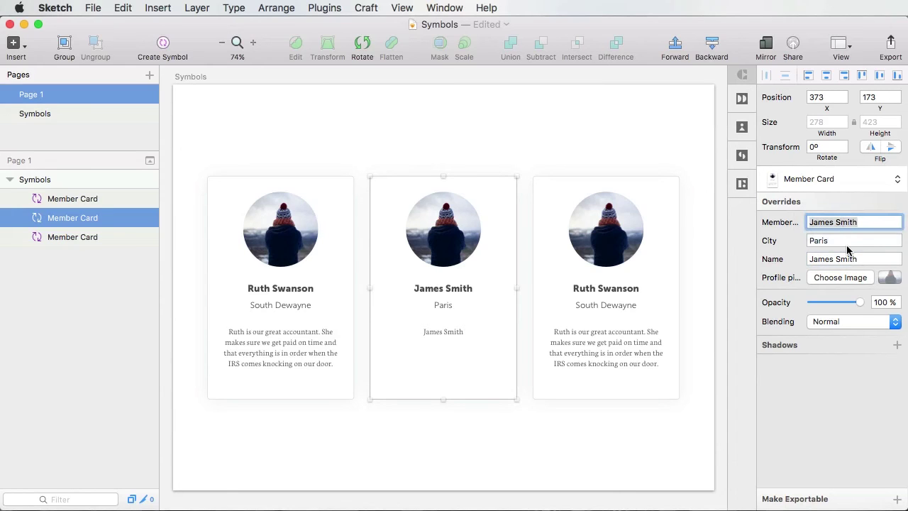
key(BackSpace)
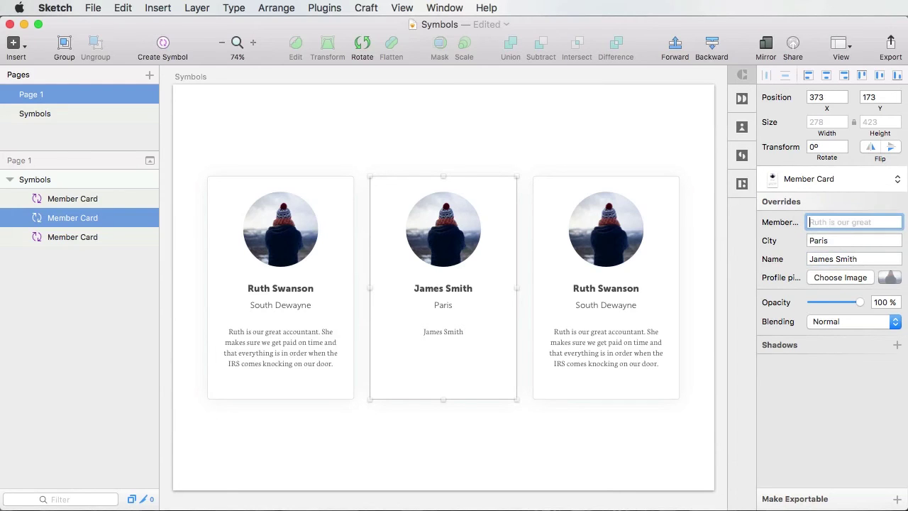
text(This is a great description.)
key(Return)
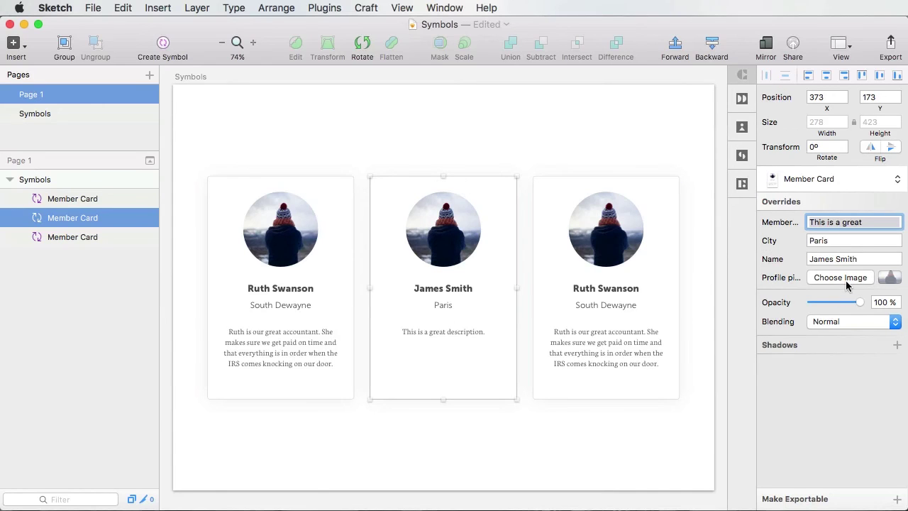
click(886, 277)
Set the middle card's profile picture override to people-9.jpg from the People folder
scroll(837, 333, down, 5)
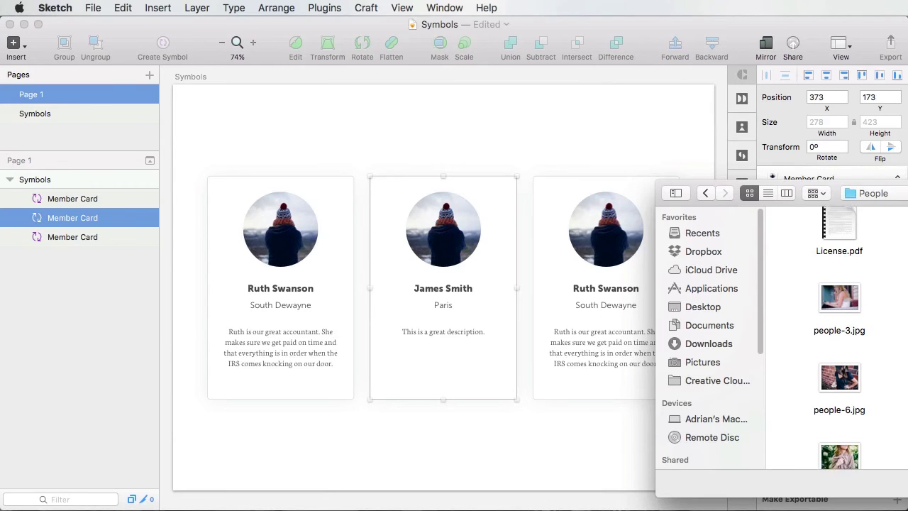
scroll(858, 369, up, 4)
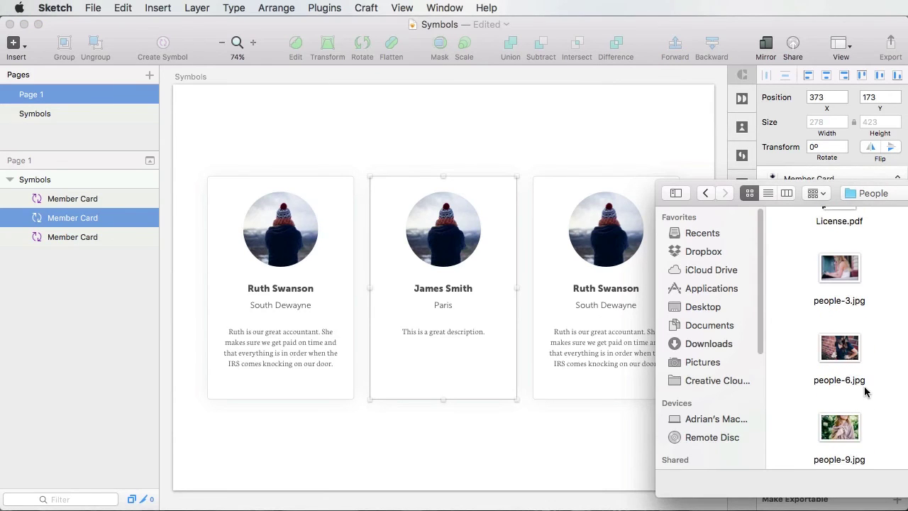
click(839, 425)
key(Return)
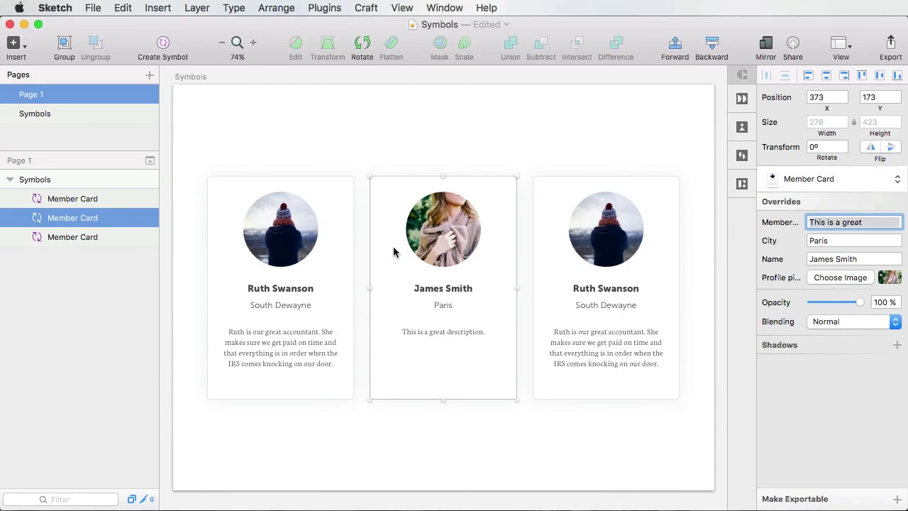
Select the right-hand card and its name override
click(697, 263)
click(645, 236)
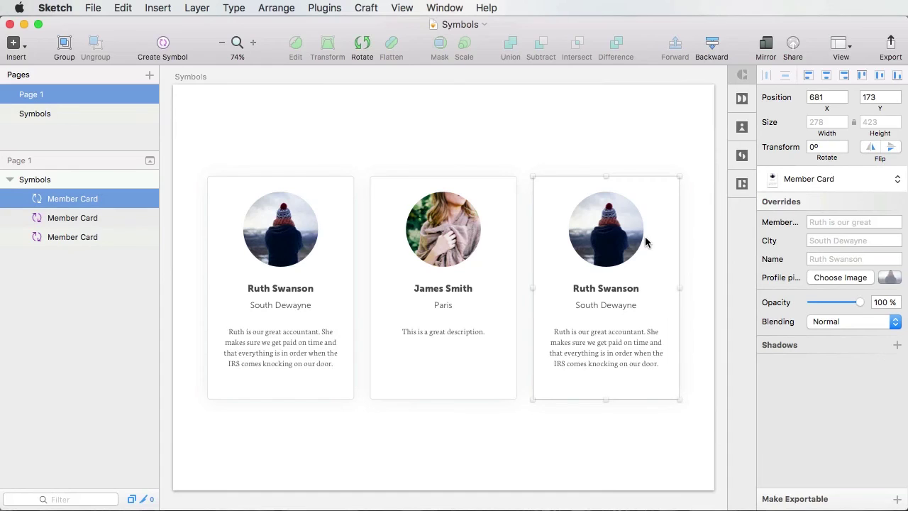
click(836, 258)
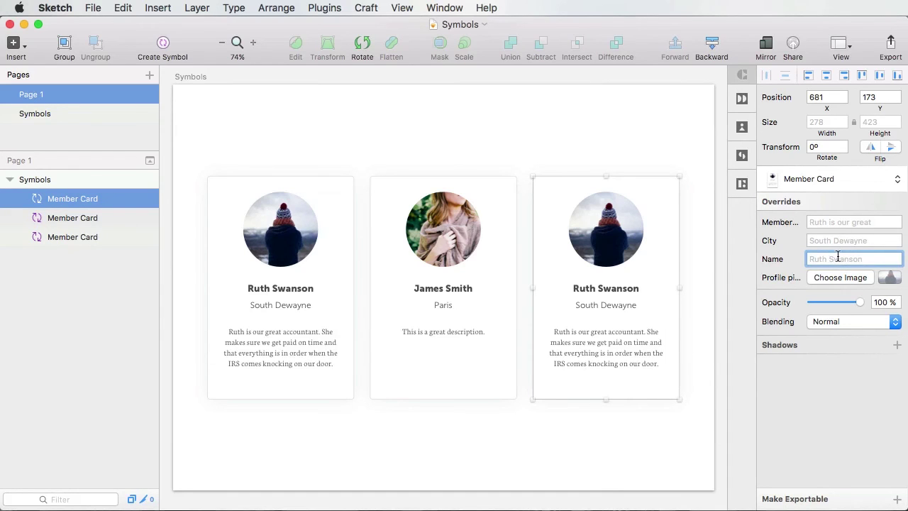
In the symbol master, nudge the Member description text down to Y 303, save, and return to Page 1
click(591, 131)
double_click(305, 221)
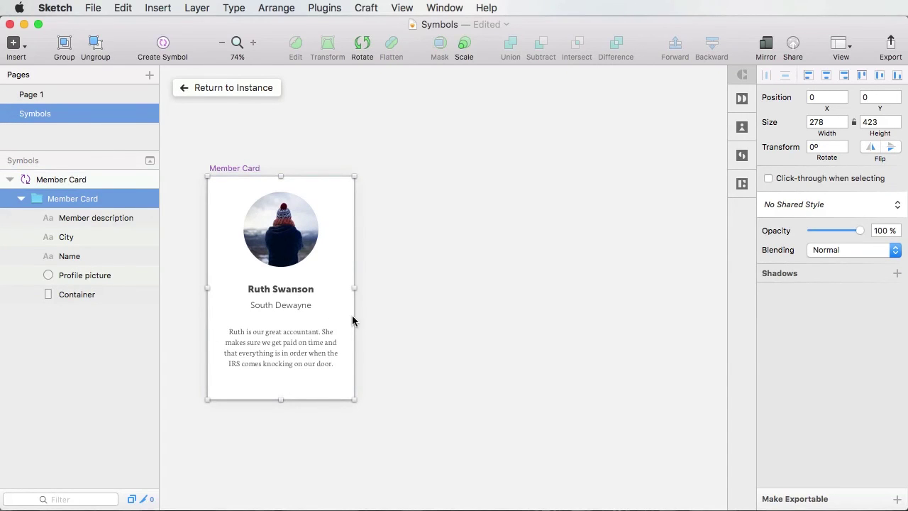
click(465, 308)
click(274, 333)
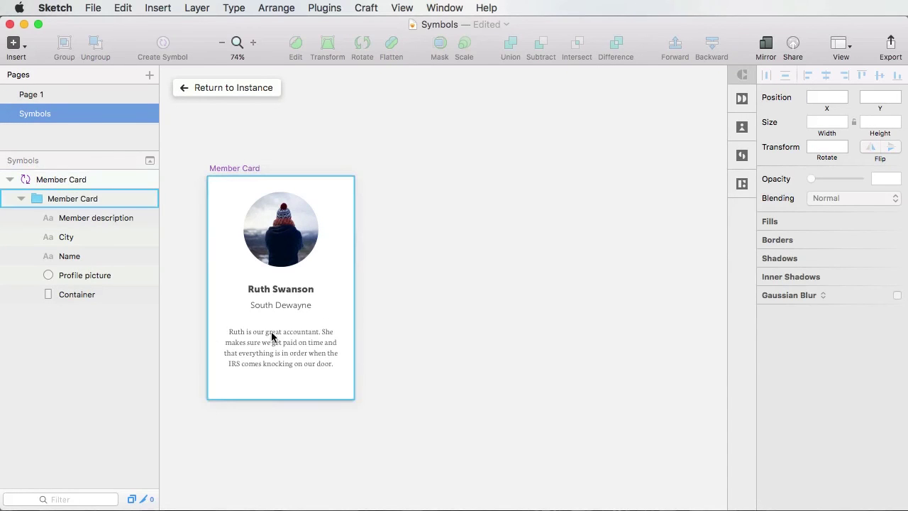
click(289, 354)
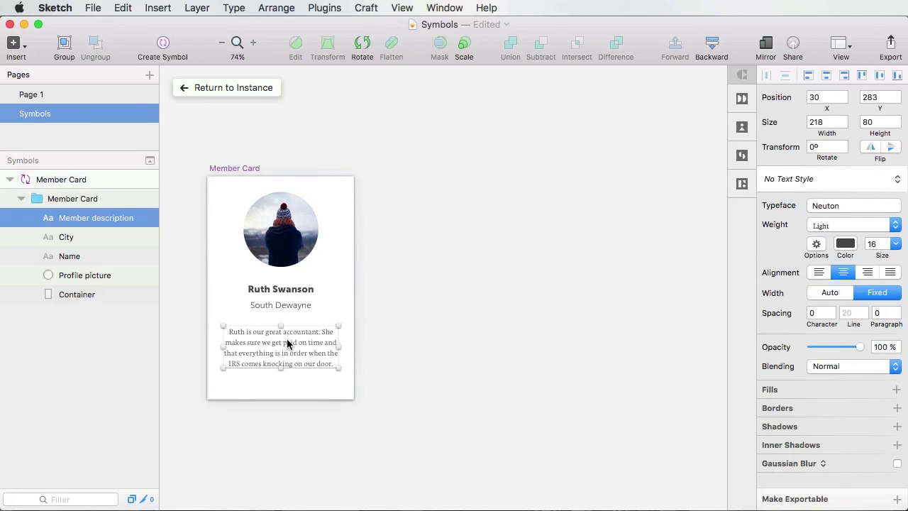
key(shift+Down)
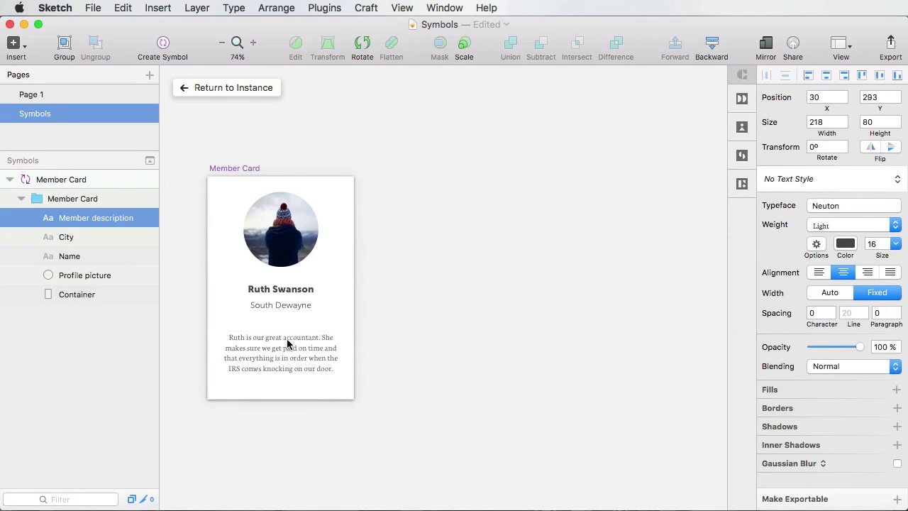
key(shift+Down)
key(super+s)
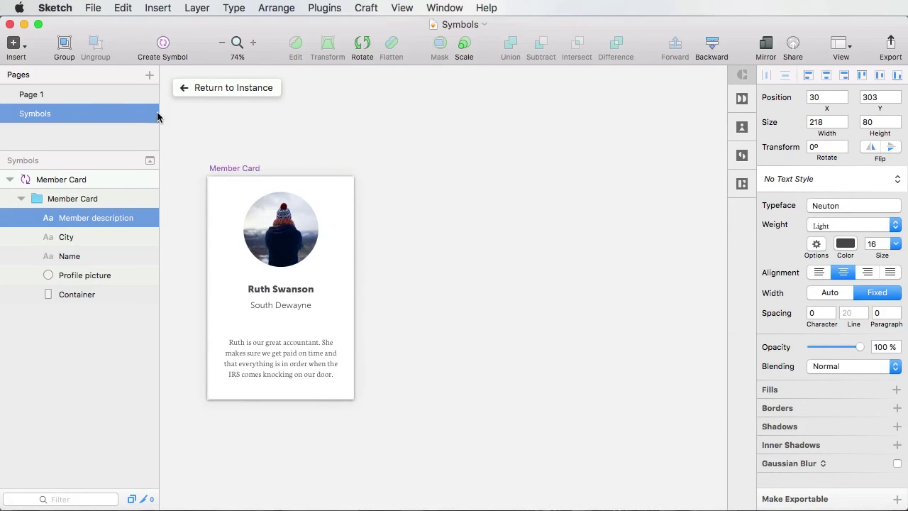
click(224, 88)
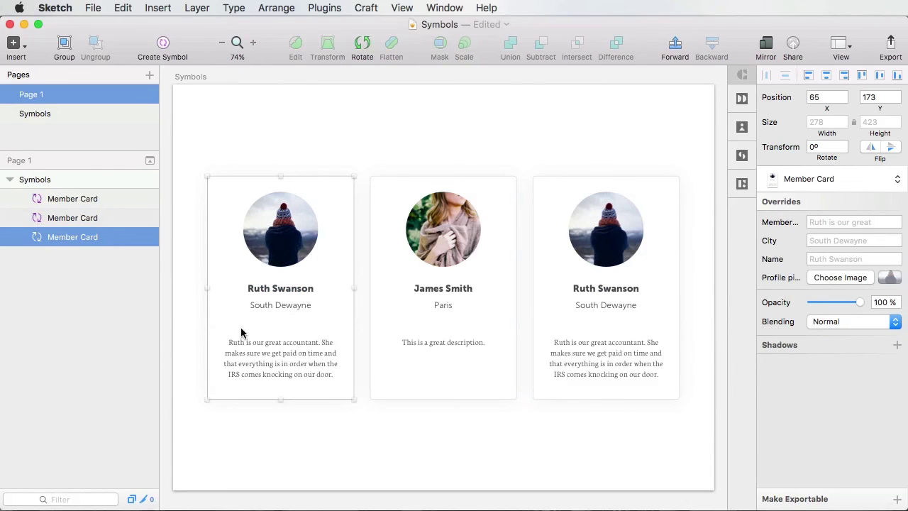
click(703, 334)
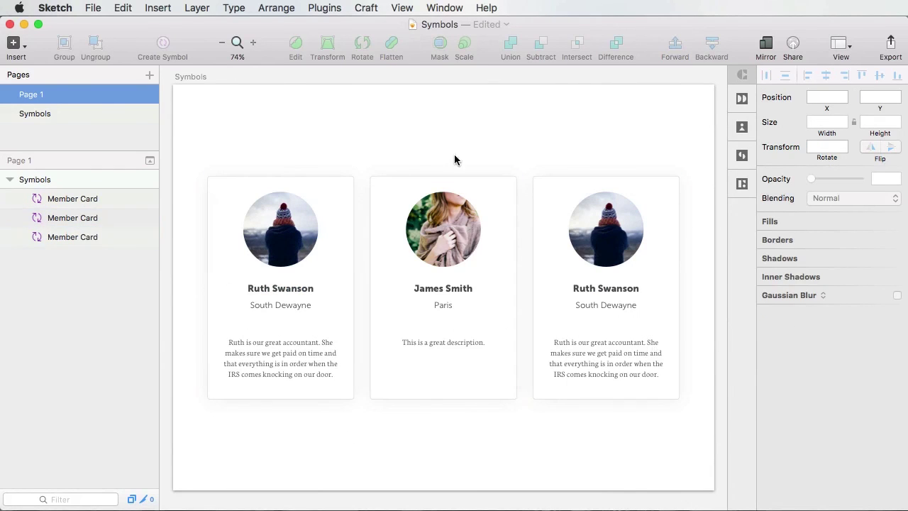
Save the document with the three finished cards, and deselect the right-hand card
key(super+s)
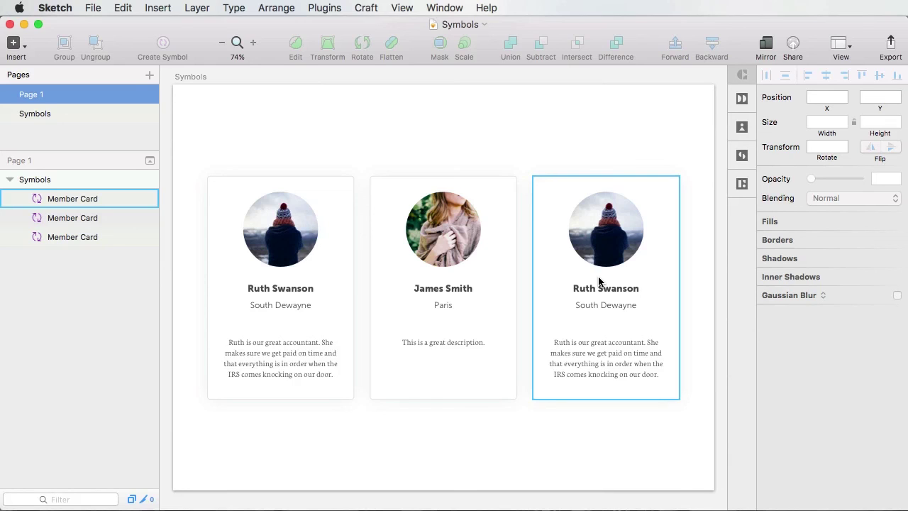
click(594, 168)
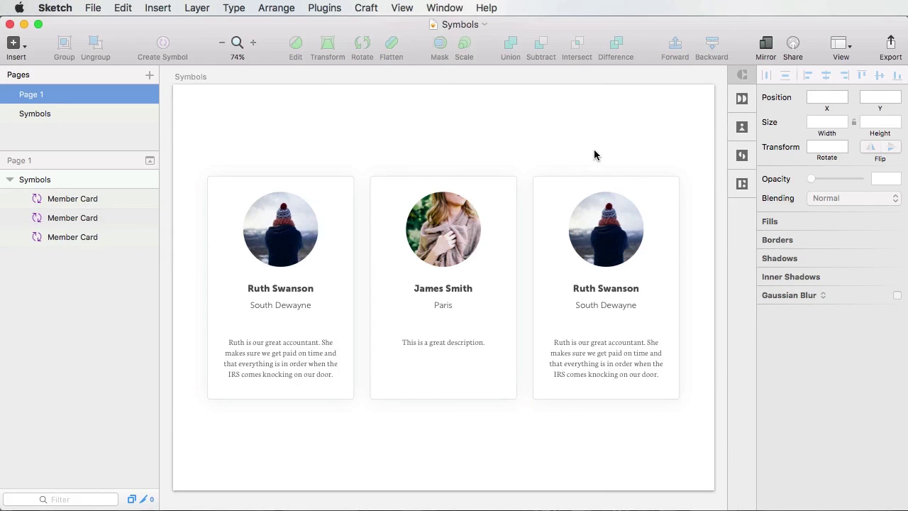